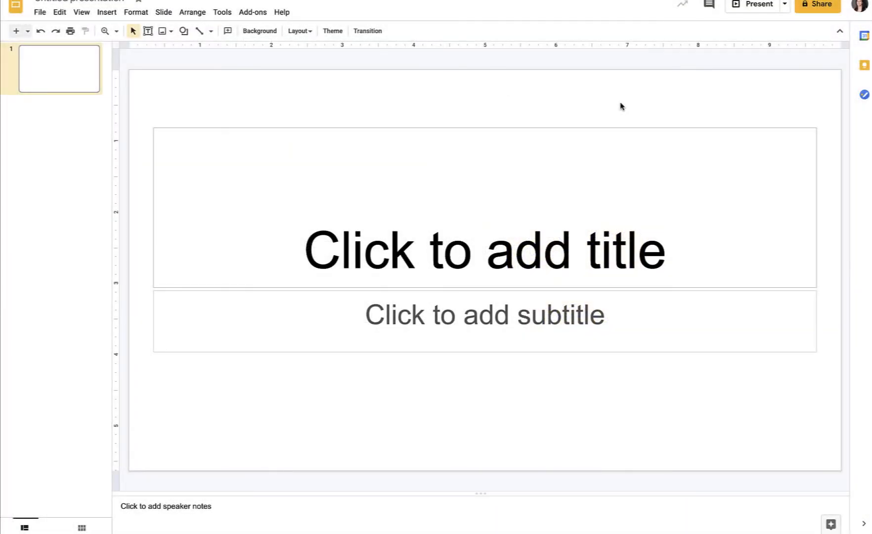
- Choose a custom page size in inches from the Page setup presets
{"action": "left_click", "coordinate": [40, 11]}
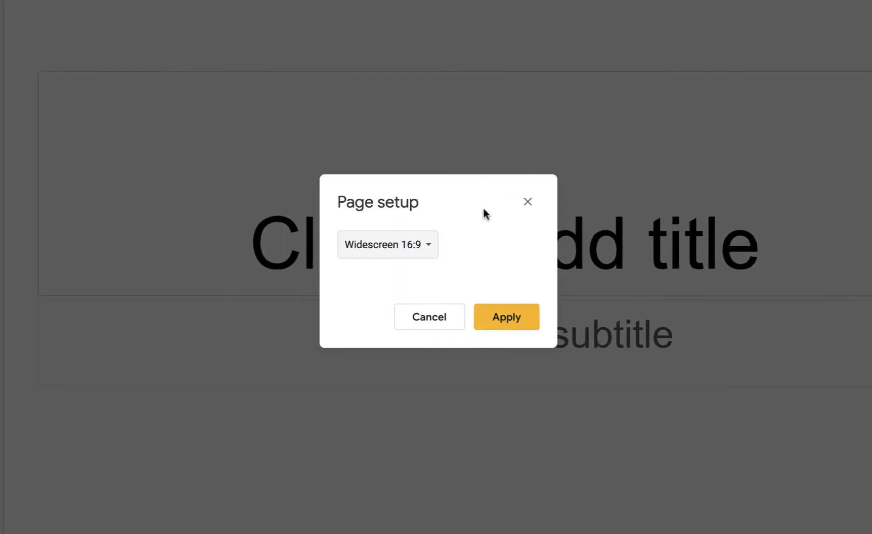
{"action": "left_click", "coordinate": [430, 245]}
{"action": "left_click", "coordinate": [368, 301]}
{"action": "left_click", "coordinate": [519, 291]}
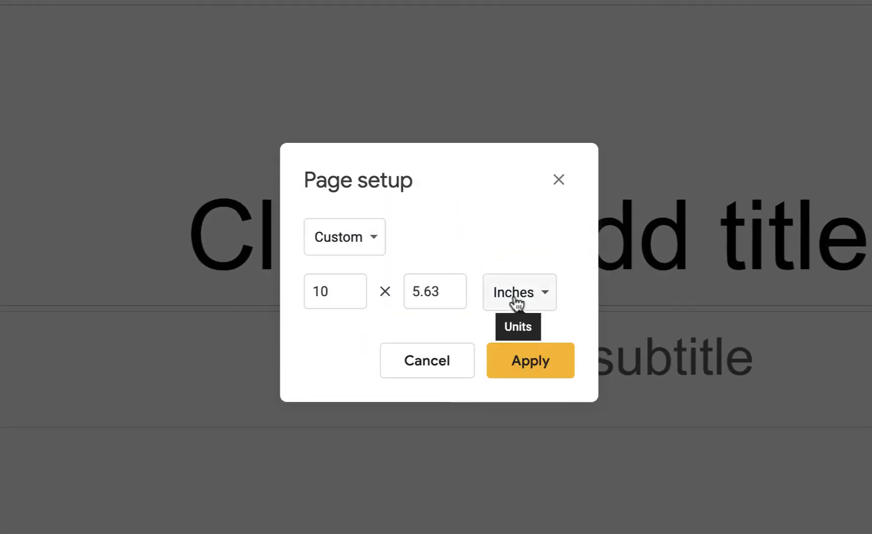
{"action": "left_click", "coordinate": [517, 297]}
{"action": "left_click", "coordinate": [516, 297]}
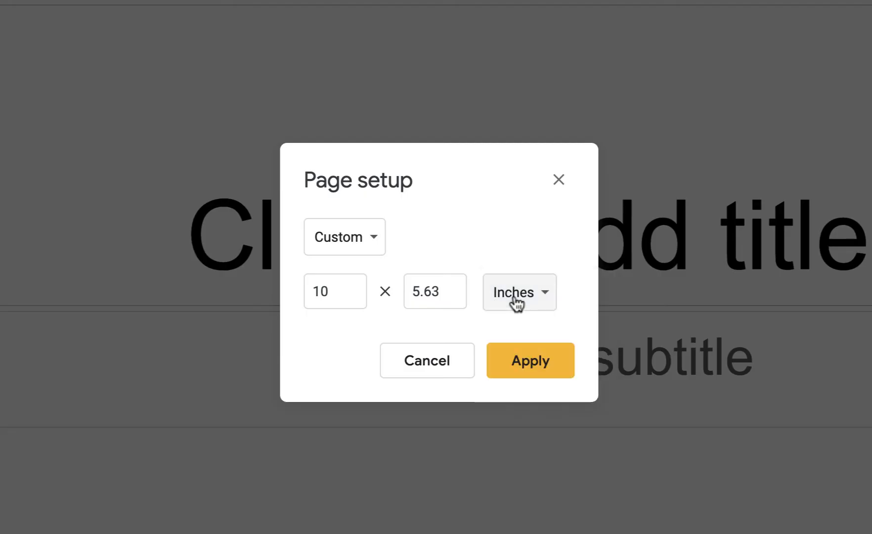
- Set the slide to 8.5 by 11 inches and apply the portrait letter size
{"action": "left_click", "coordinate": [335, 294]}
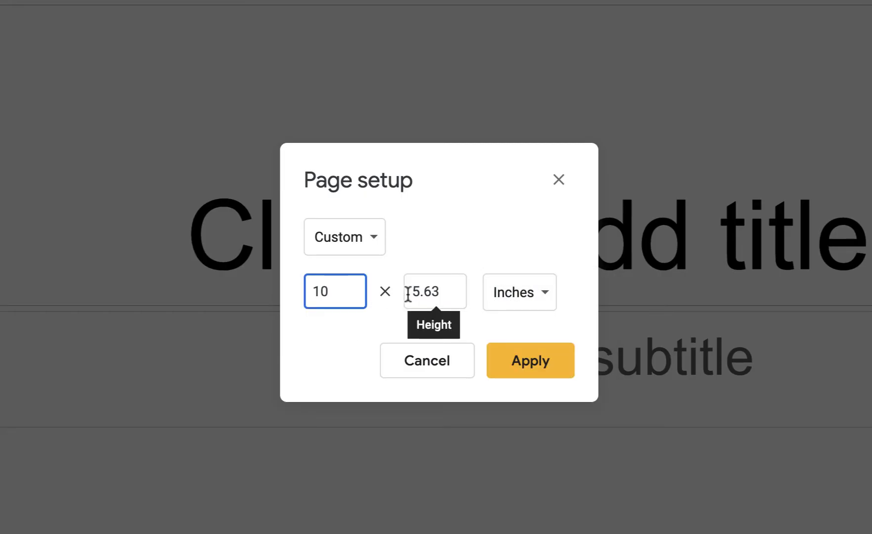
{"action": "double_click", "coordinate": [334, 292]}
{"action": "type", "text": "8.5"}
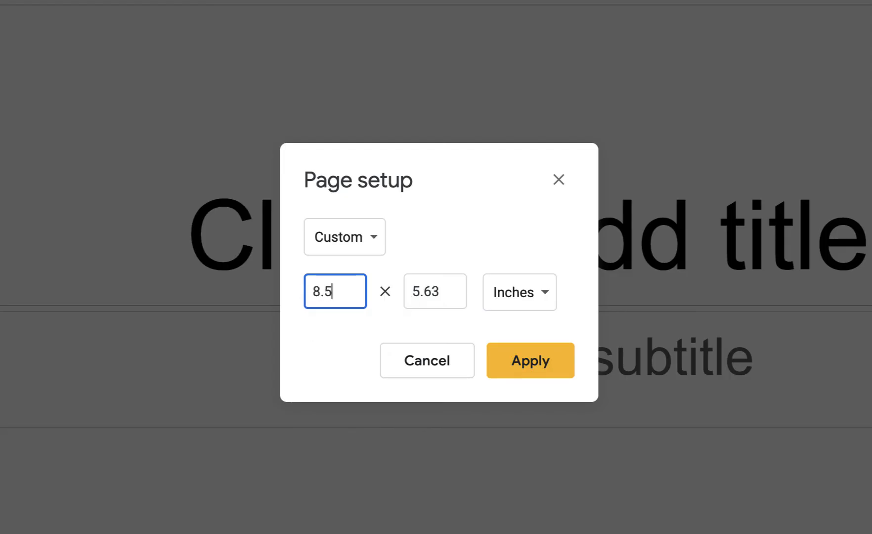
{"action": "key", "text": "Tab"}
{"action": "type", "text": "11"}
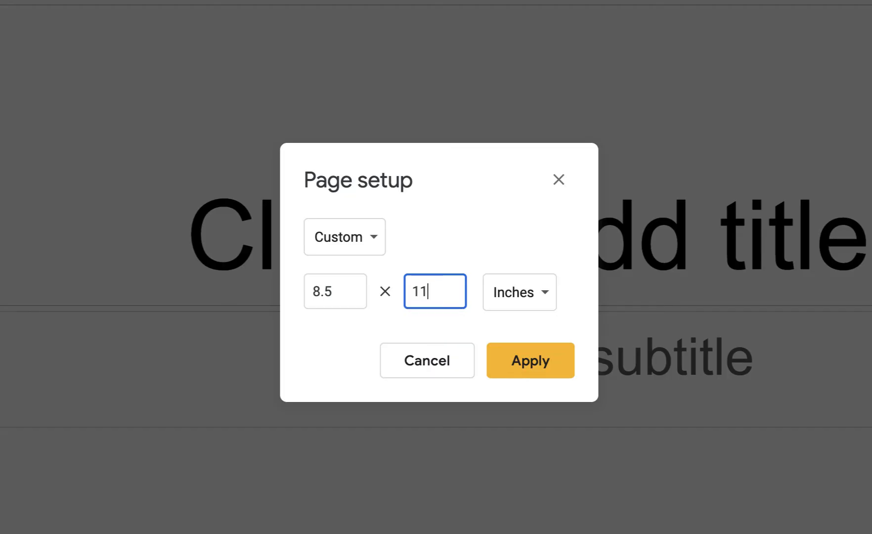
{"action": "key", "text": "Return"}
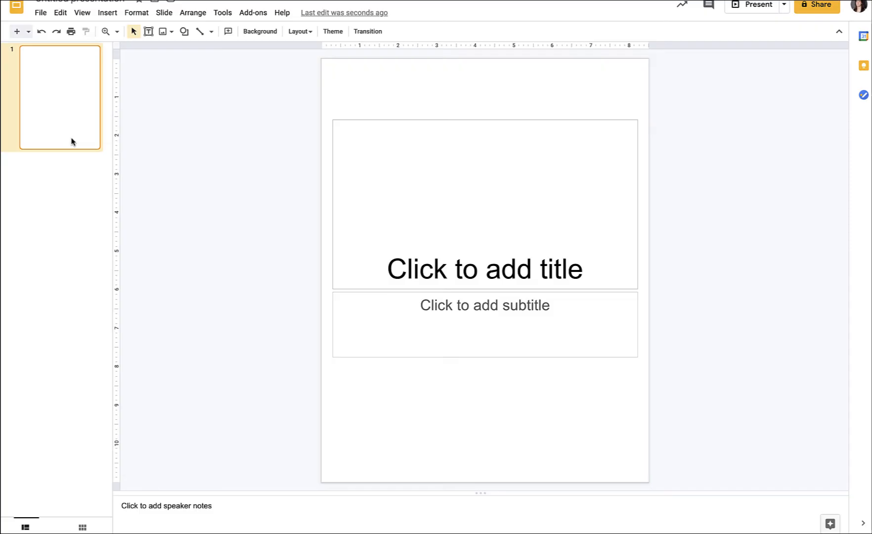
- Delete the title placeholder and paste the Salvador story into the subtitle box
{"action": "key", "text": "Tab"}
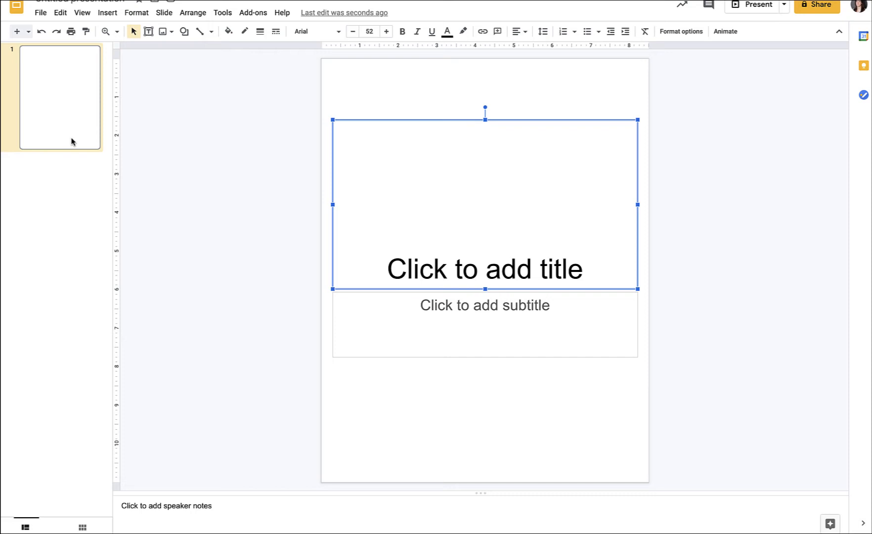
{"action": "key", "text": "Delete"}
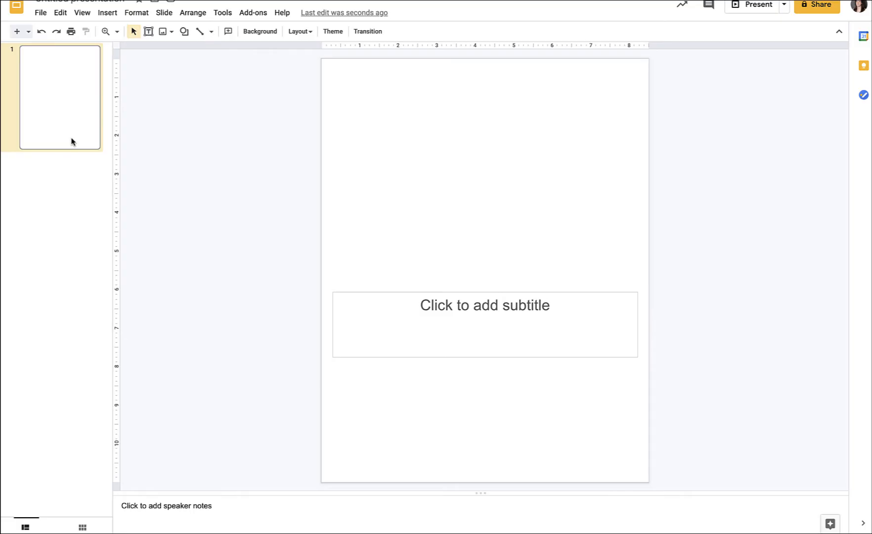
{"action": "key", "text": "Tab"}
{"action": "key", "text": "Return"}
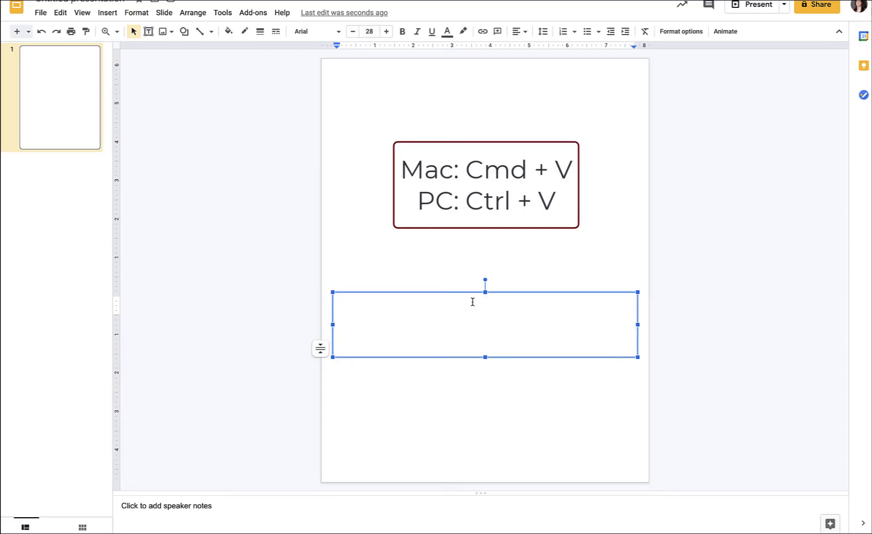
{"action": "key", "text": "ctrl+v"}
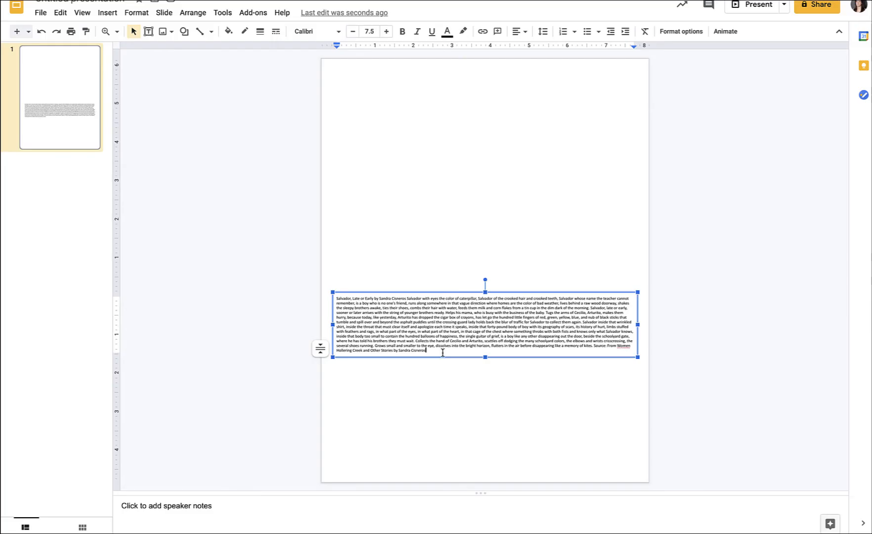
- Clear the story's formatting to plain Arial and raise the font size to 18 pt
{"action": "left_click_drag", "start_coordinate": [443, 352], "coordinate": [327, 298]}
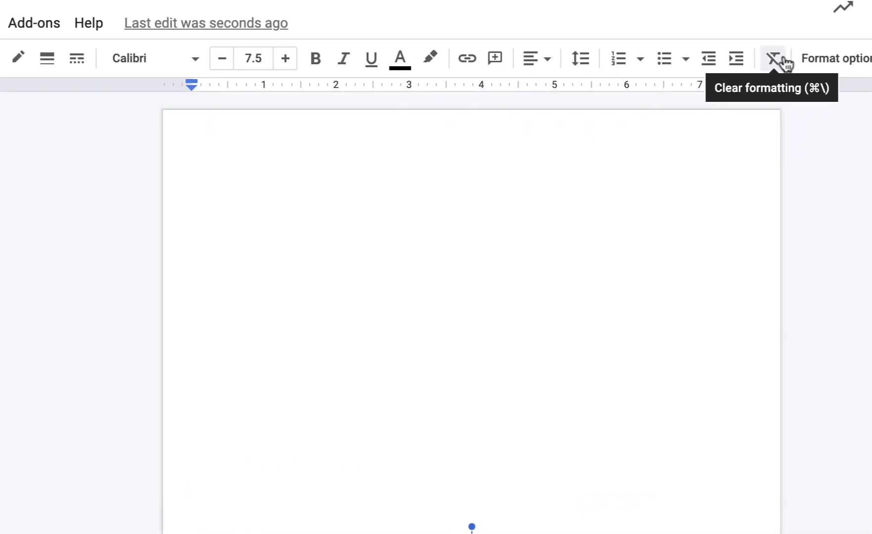
{"action": "left_click", "coordinate": [776, 60]}
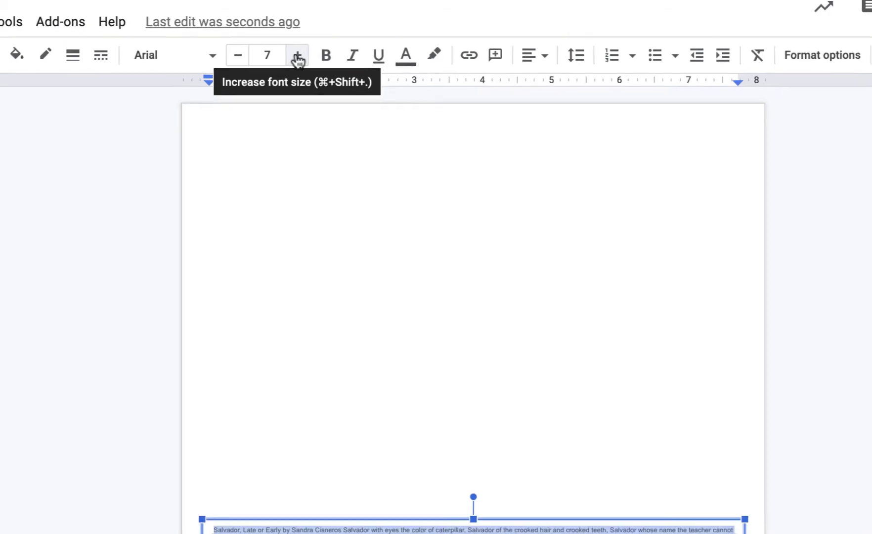
{"action": "left_click", "coordinate": [297, 60]}
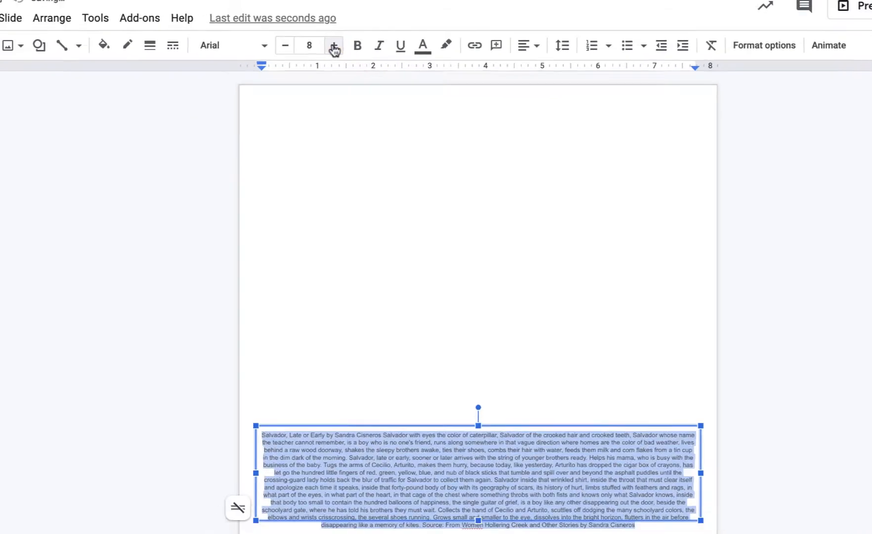
{"action": "left_click", "coordinate": [297, 59]}
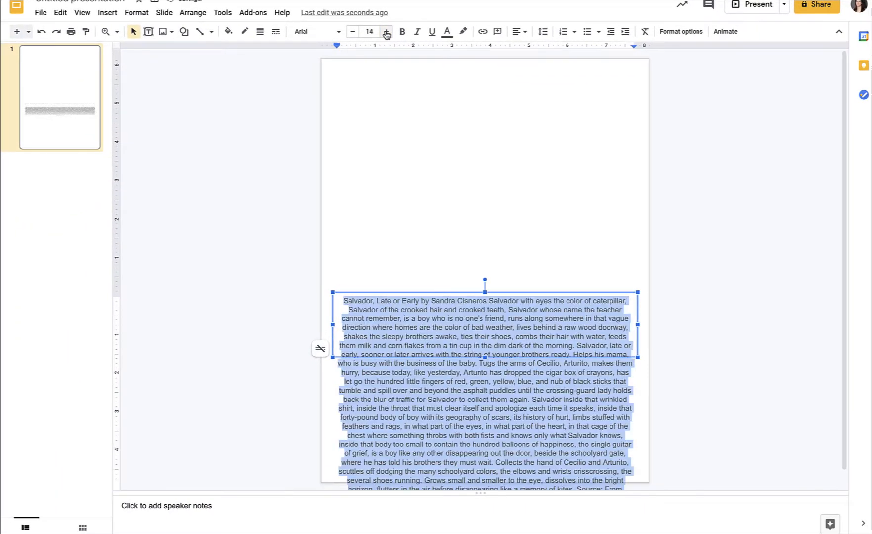
{"action": "left_click", "coordinate": [386, 31]}
{"action": "left_click", "coordinate": [386, 31]}
- Move the story text box to the top of the slide and deselect it
{"action": "left_click", "coordinate": [532, 301]}
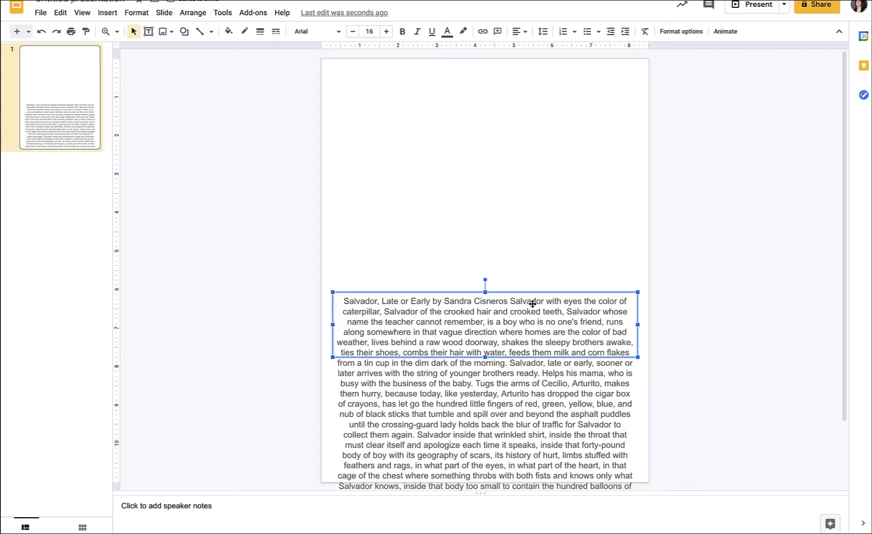
{"action": "left_click_drag", "start_coordinate": [531, 302], "coordinate": [531, 93]}
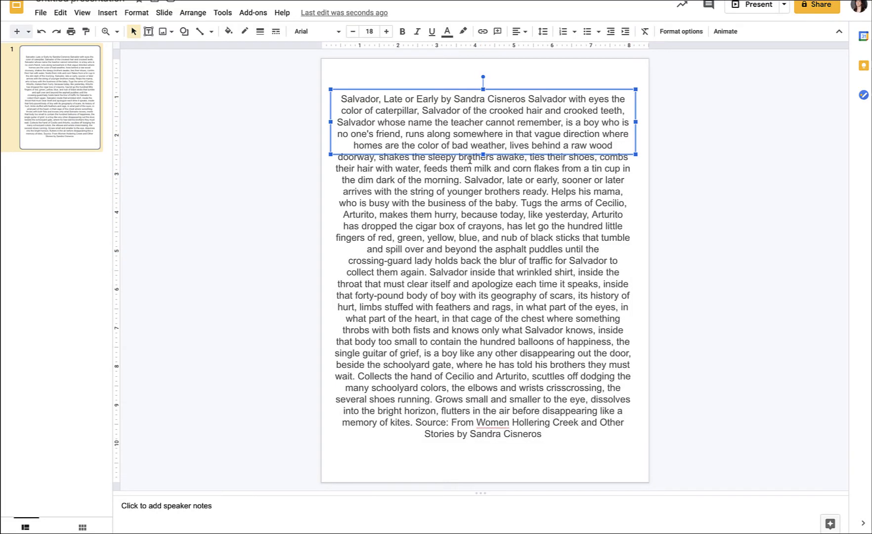
{"action": "left_click", "coordinate": [255, 105]}
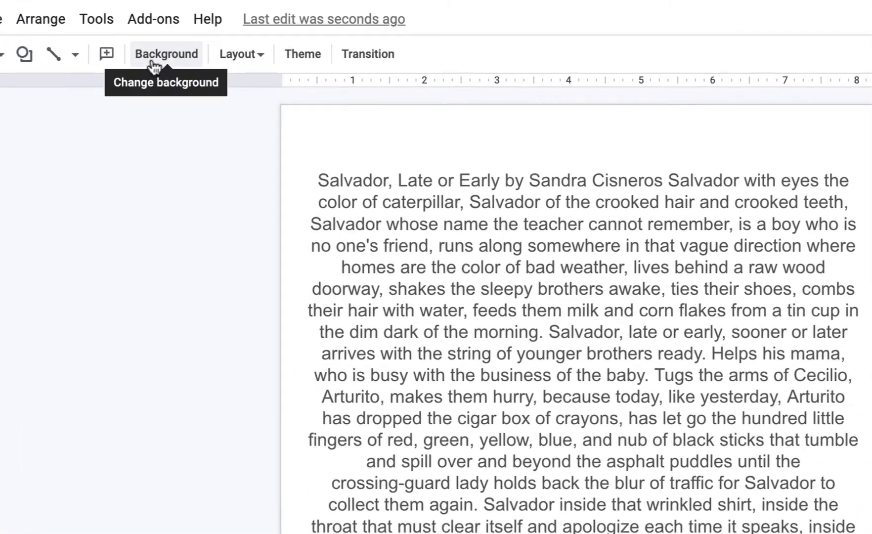
- Set the slide background colour to grey from the Background dialog
{"action": "left_click", "coordinate": [180, 54]}
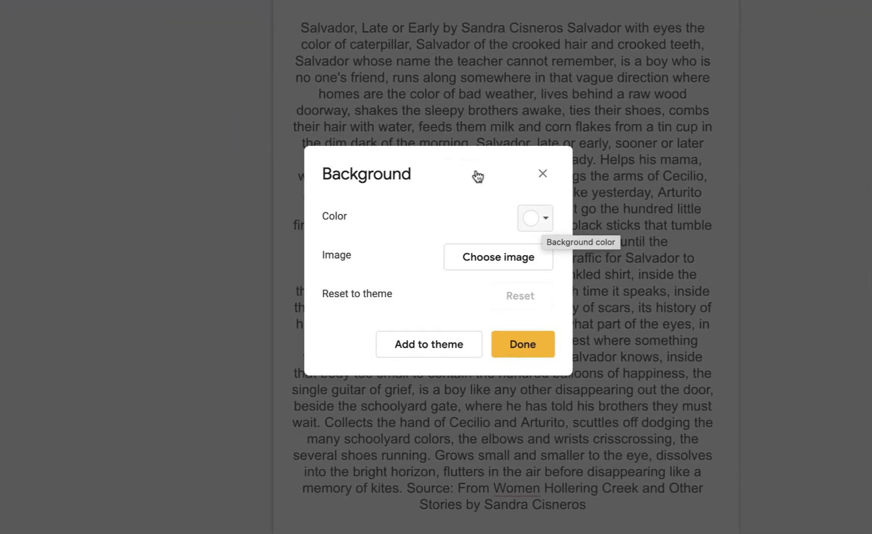
{"action": "left_click", "coordinate": [543, 220]}
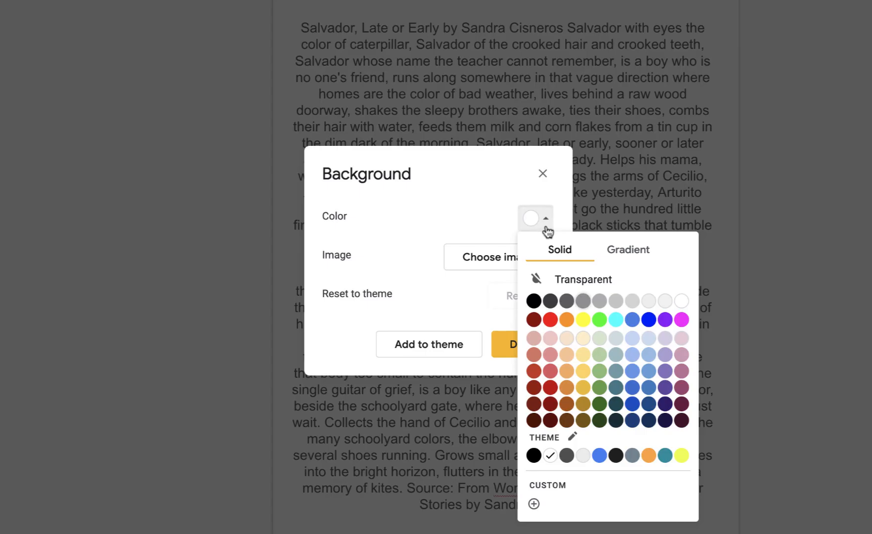
{"action": "left_click", "coordinate": [617, 301]}
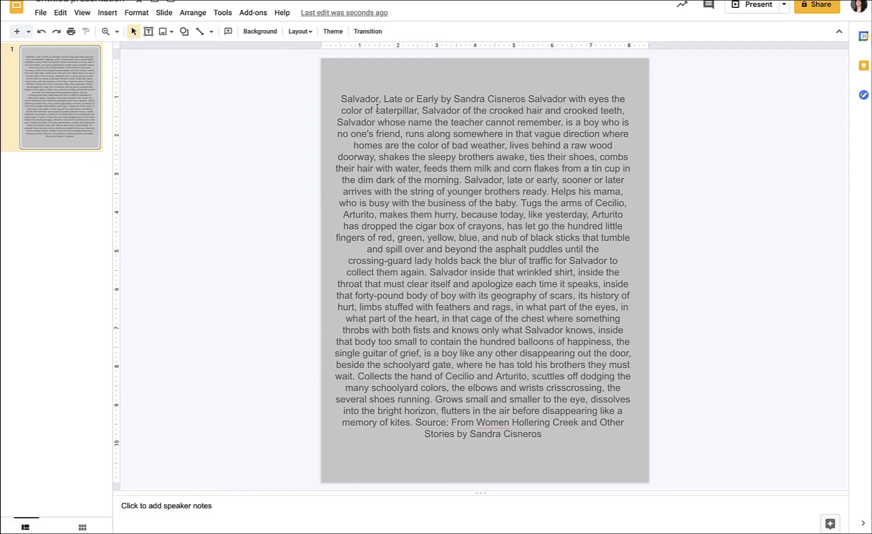
- Highlight the word caterpillar in white and pick up its style with Paint format
{"action": "double_click", "coordinate": [397, 111]}
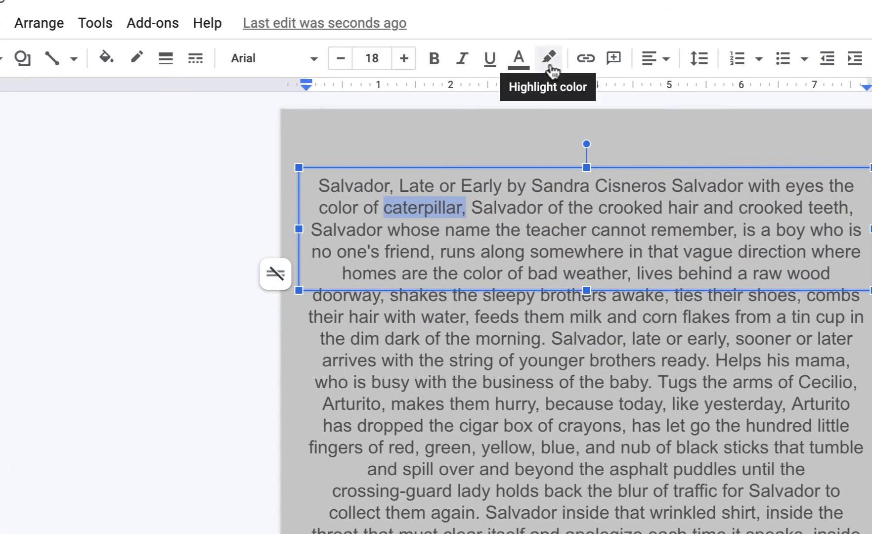
{"action": "left_click", "coordinate": [549, 59]}
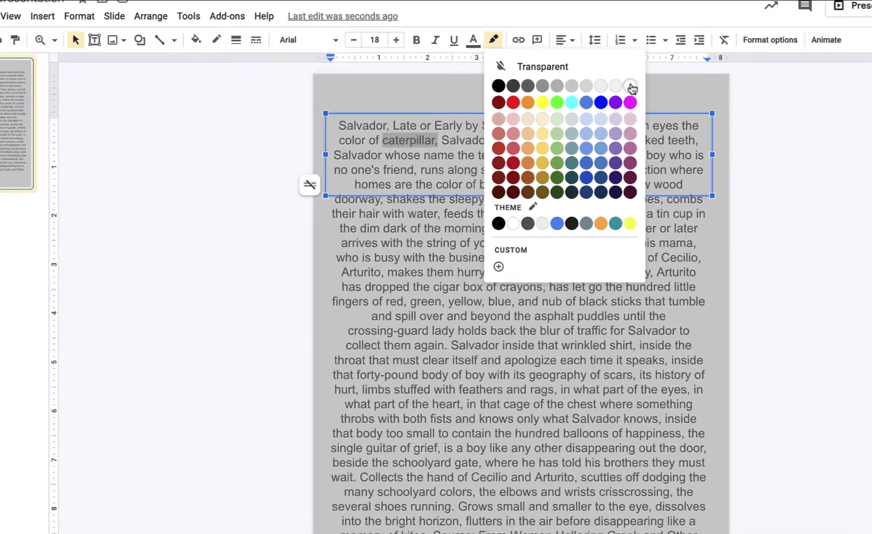
{"action": "left_click", "coordinate": [742, 124]}
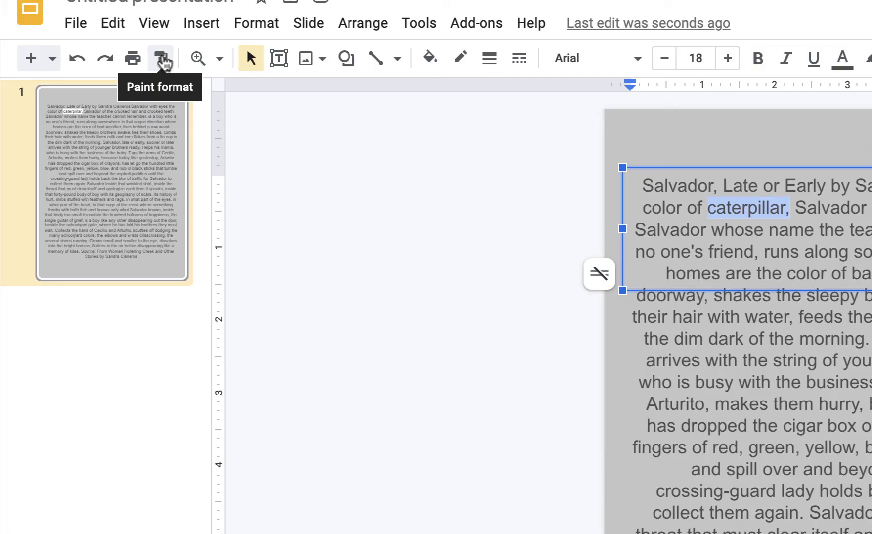
{"action": "left_click", "coordinate": [163, 60]}
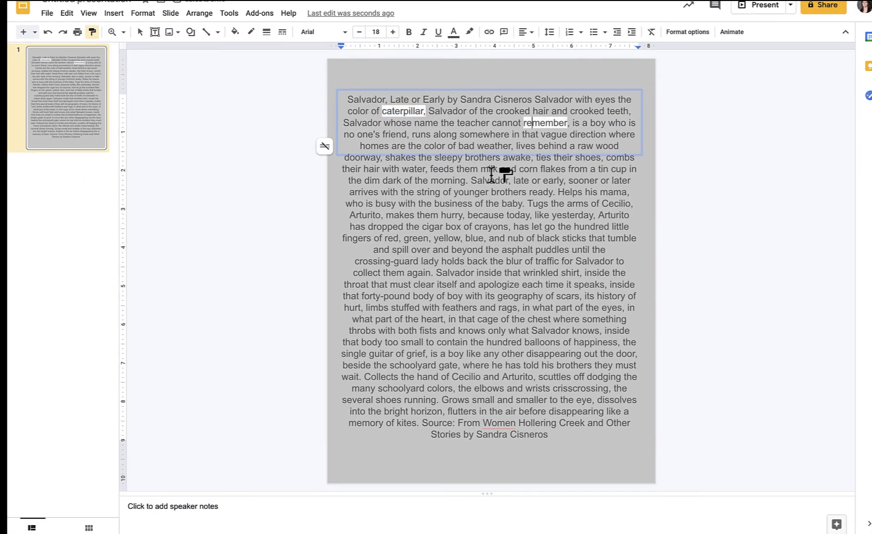
- Copy the white highlight onto remember, bad weather and the other chosen words and phrases
{"action": "left_click", "coordinate": [538, 123]}
{"action": "left_click", "coordinate": [477, 145]}
{"action": "left_click", "coordinate": [401, 157]}
{"action": "left_click", "coordinate": [578, 169]}
{"action": "left_click", "coordinate": [428, 191]}
{"action": "left_click_drag", "start_coordinate": [378, 204], "coordinate": [470, 203]}
{"action": "left_click", "coordinate": [591, 226]}
- Copy the white highlight onto the remaining chosen words and phrases down to like and memory
{"action": "left_click_drag", "start_coordinate": [508, 249], "coordinate": [555, 249]}
{"action": "left_click", "coordinate": [378, 296]}
{"action": "left_click", "coordinate": [603, 295]}
{"action": "left_click_drag", "start_coordinate": [525, 354], "coordinate": [627, 353]}
{"action": "left_click", "coordinate": [477, 388]}
{"action": "left_click", "coordinate": [456, 411]}
{"action": "left_click", "coordinate": [606, 411]}
{"action": "left_click", "coordinate": [360, 422]}
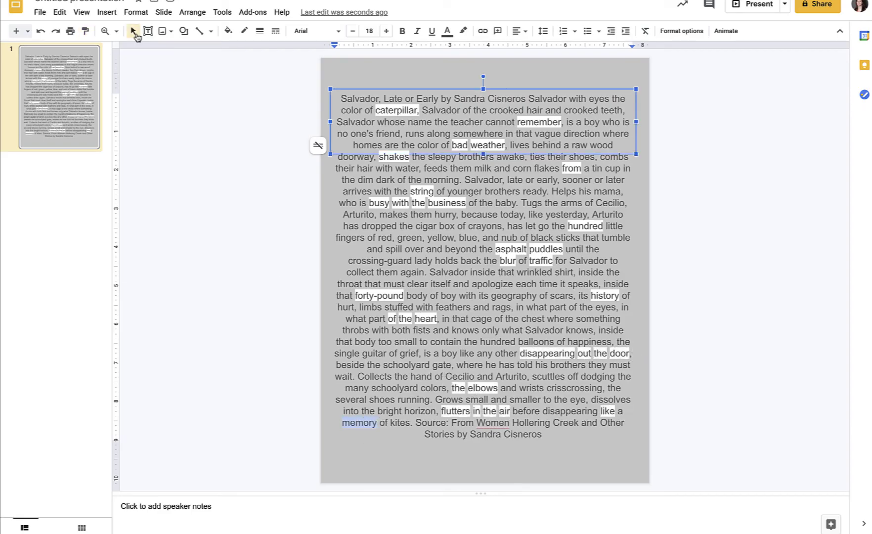
- Set the slide background colour to black and confirm with Done
{"action": "left_click", "coordinate": [694, 212]}
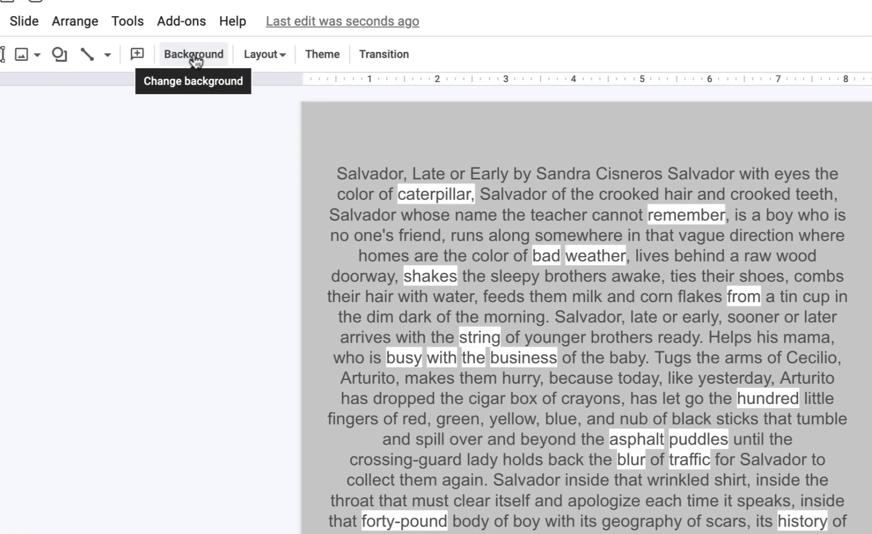
{"action": "left_click", "coordinate": [196, 53]}
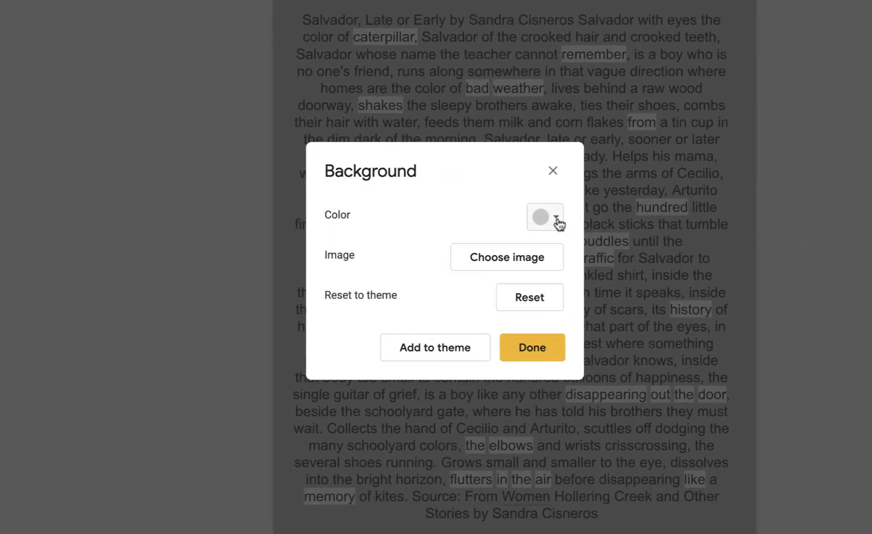
{"action": "left_click", "coordinate": [555, 216]}
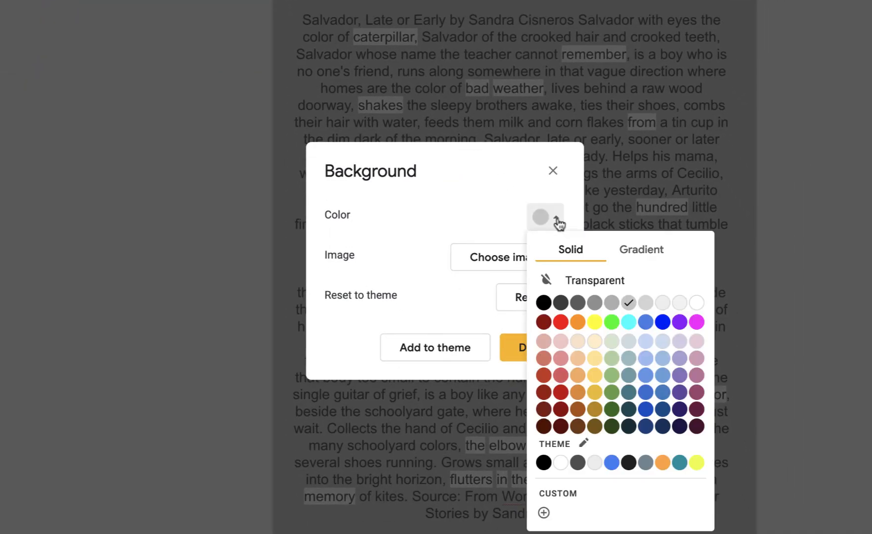
{"action": "left_click", "coordinate": [544, 302]}
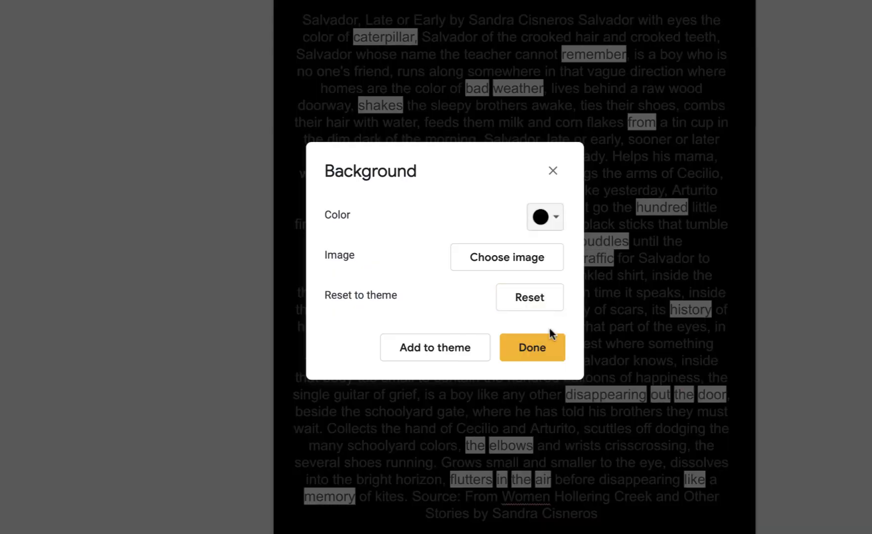
{"action": "left_click", "coordinate": [539, 344]}
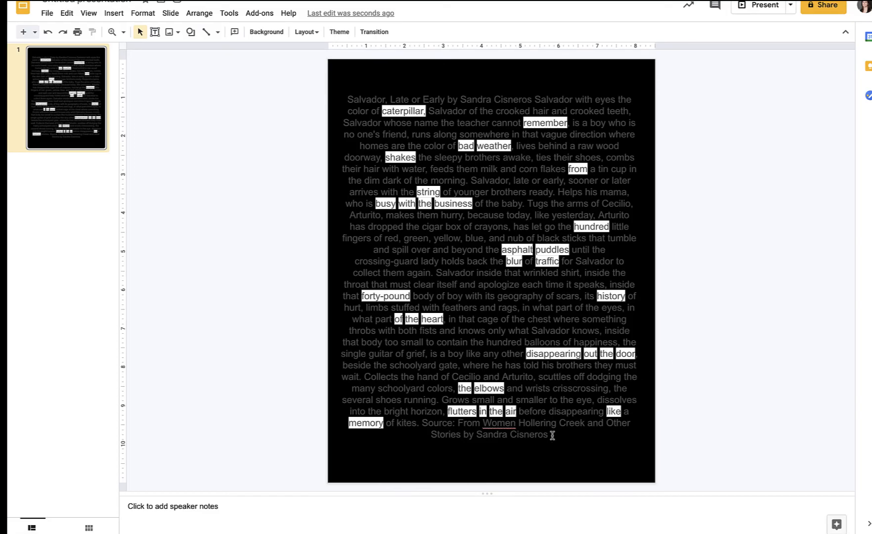
- Turn all passage text black so only the white-highlighted words remain visible
{"action": "left_click_drag", "start_coordinate": [552, 434], "coordinate": [345, 95]}
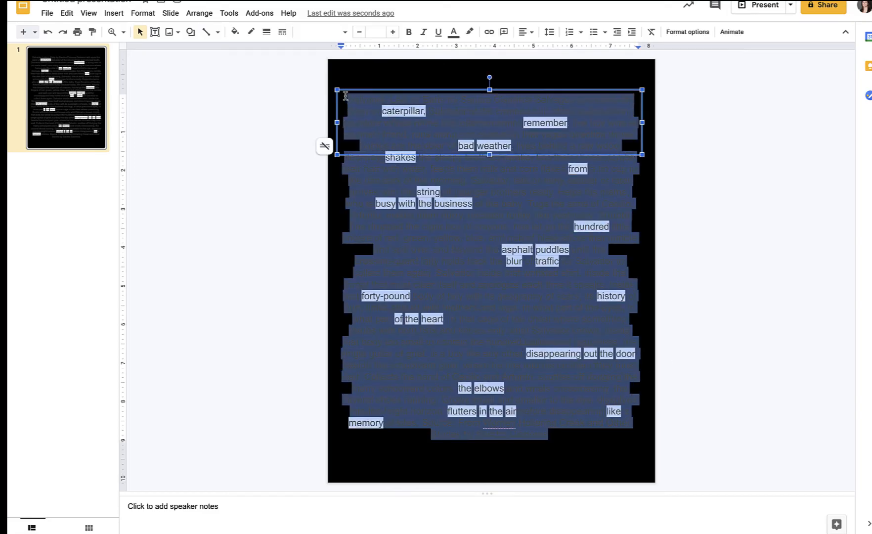
{"action": "left_click", "coordinate": [452, 31]}
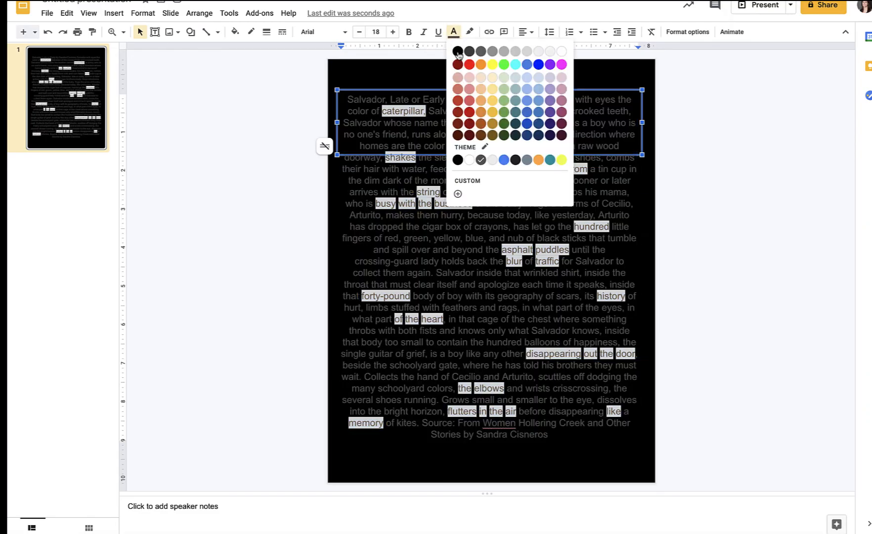
{"action": "left_click", "coordinate": [457, 51]}
{"action": "left_click", "coordinate": [775, 297]}
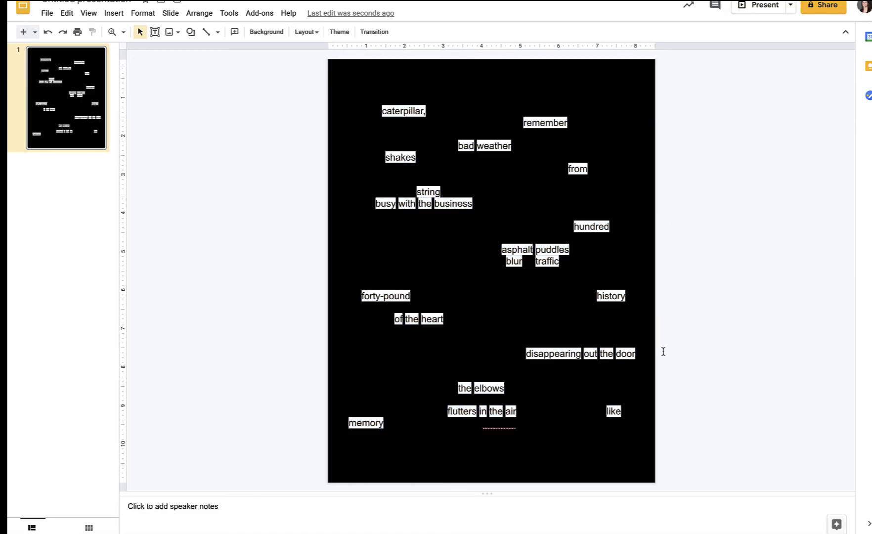
- Ignore the spelling warning on the hidden word Women to remove its red underline
{"action": "left_click", "coordinate": [517, 425]}
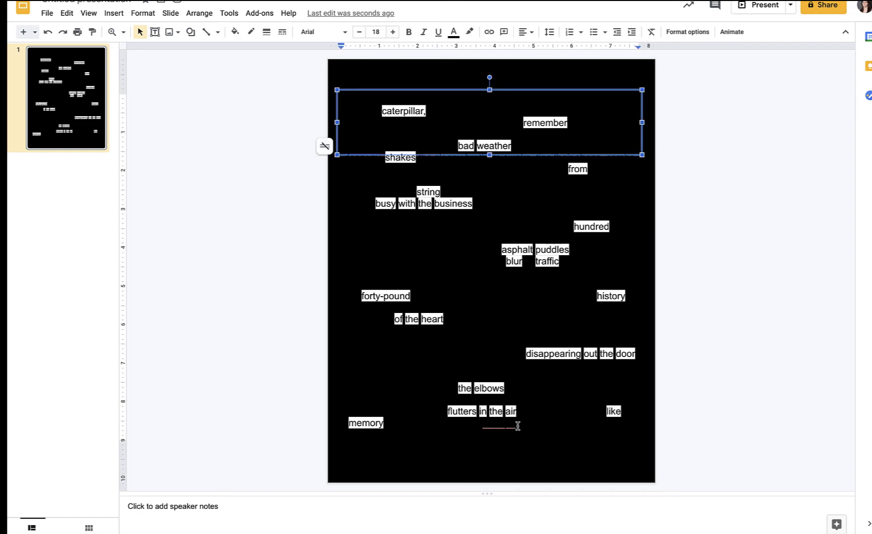
{"action": "left_click_drag", "start_coordinate": [517, 426], "coordinate": [480, 426]}
{"action": "right_click", "coordinate": [500, 423]}
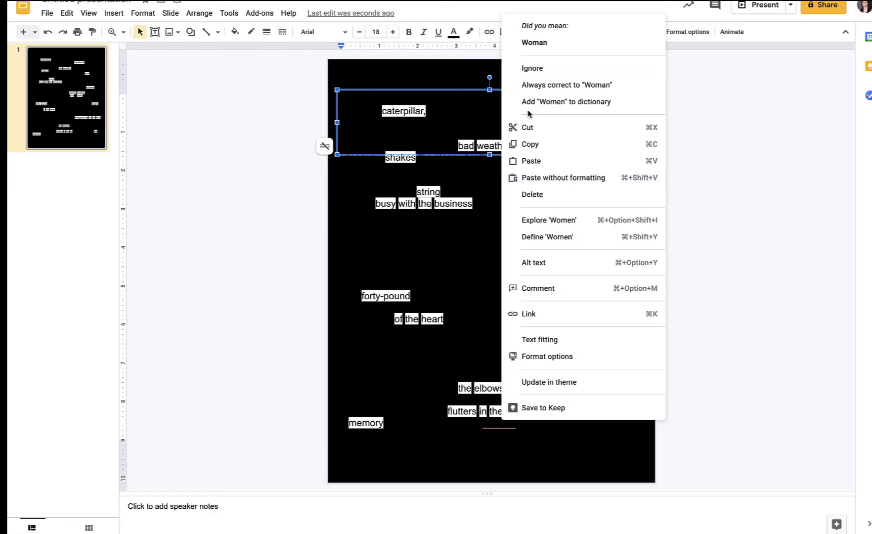
{"action": "left_click", "coordinate": [531, 69]}
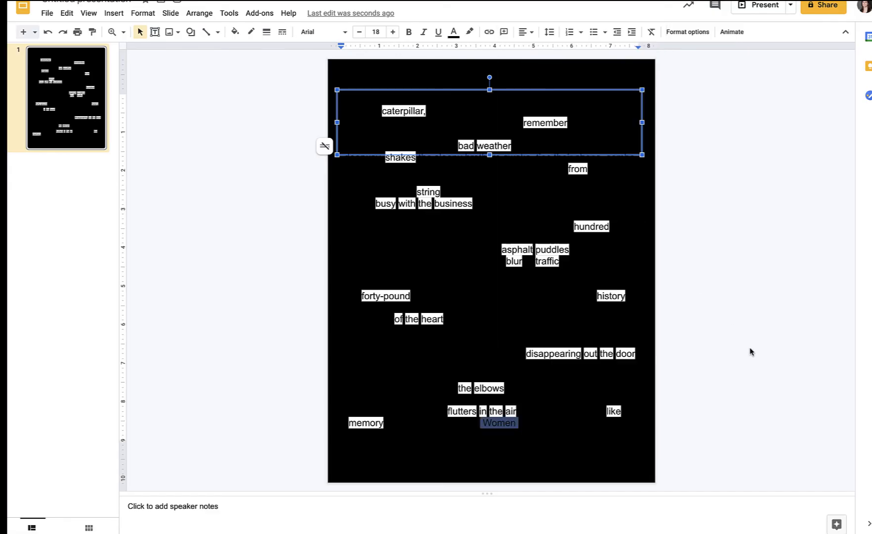
{"action": "key", "text": "Delete"}
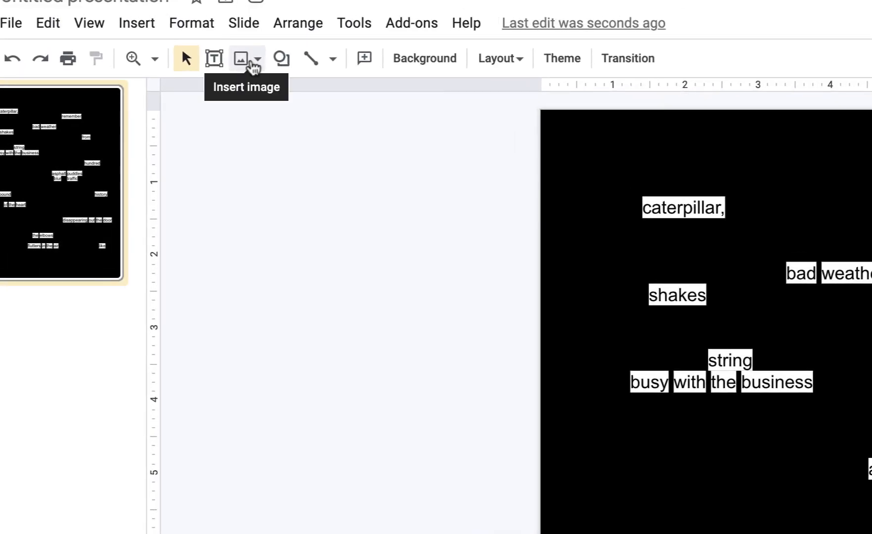
- Search the web for 'weather png' and insert the thunderstorm cloud image
{"action": "left_click", "coordinate": [254, 62]}
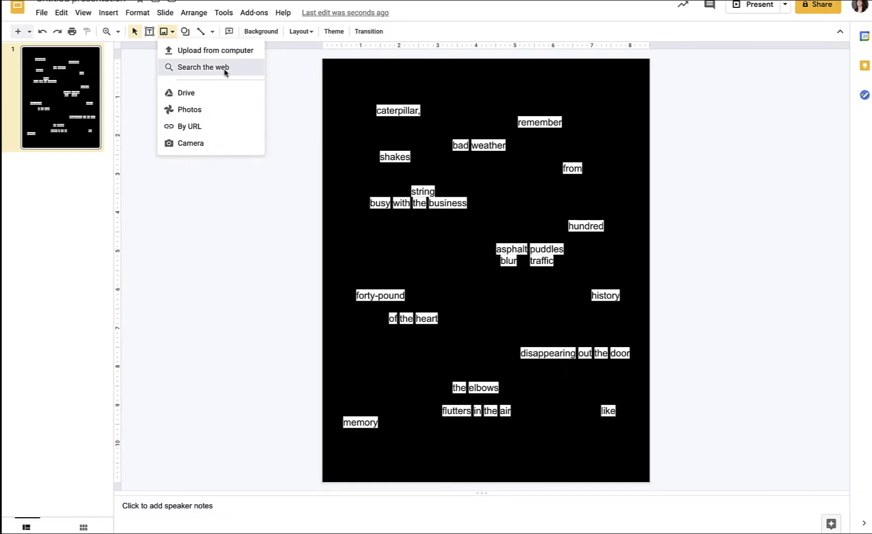
{"action": "left_click", "coordinate": [315, 125]}
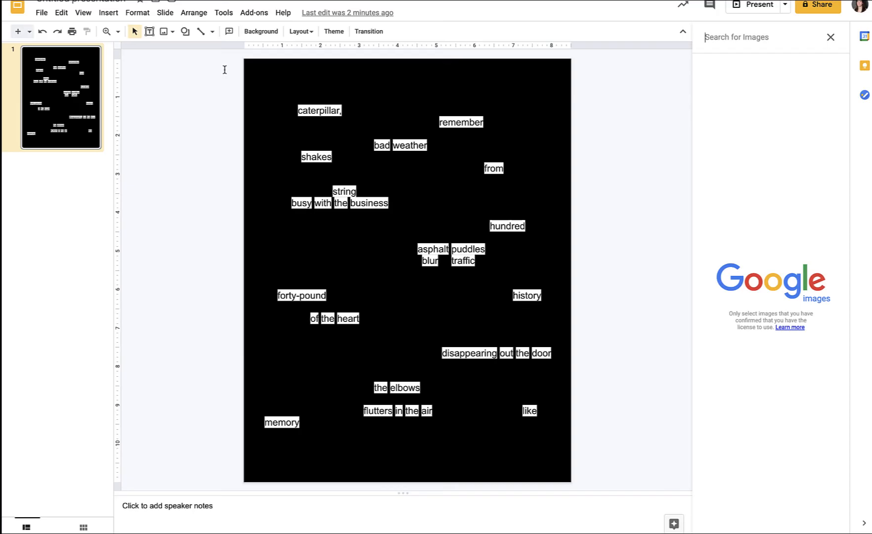
{"action": "type", "text": "weather"}
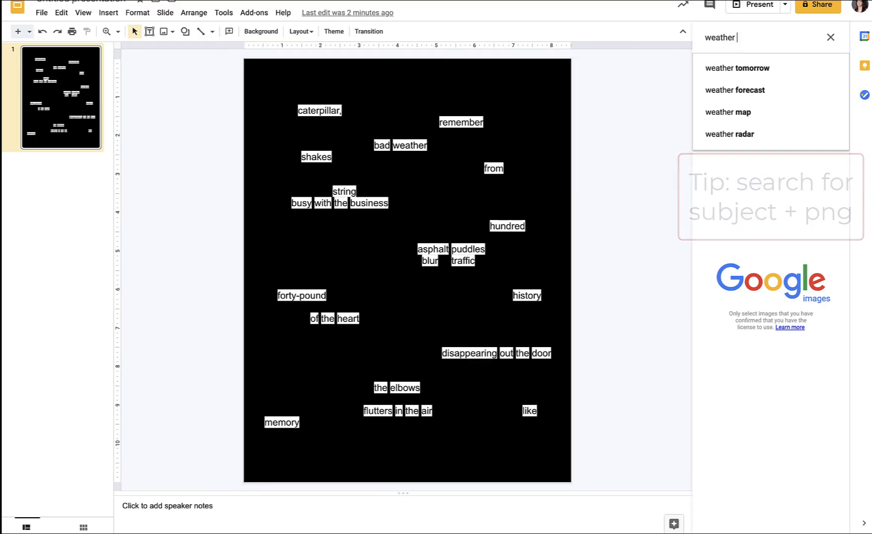
{"action": "type", "text": "png"}
{"action": "key", "text": "Return"}
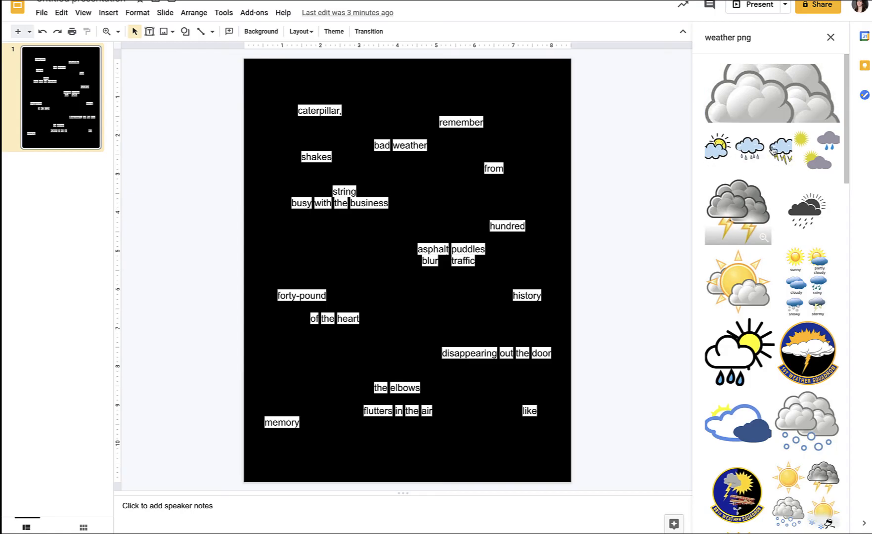
{"action": "left_click", "coordinate": [742, 210]}
{"action": "left_click", "coordinate": [824, 524]}
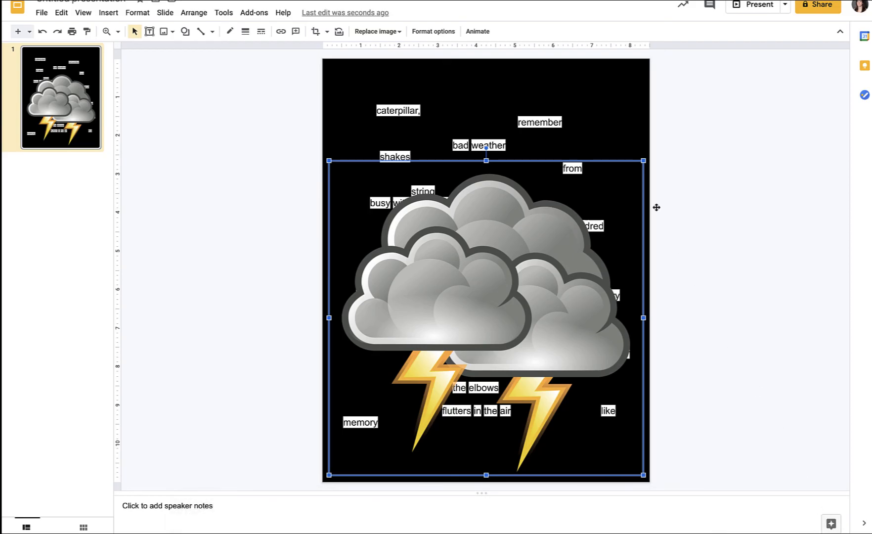
- Shrink the storm-cloud image and place it beside bad weather, clear of highlighted words
{"action": "left_click_drag", "start_coordinate": [643, 161], "coordinate": [502, 301]}
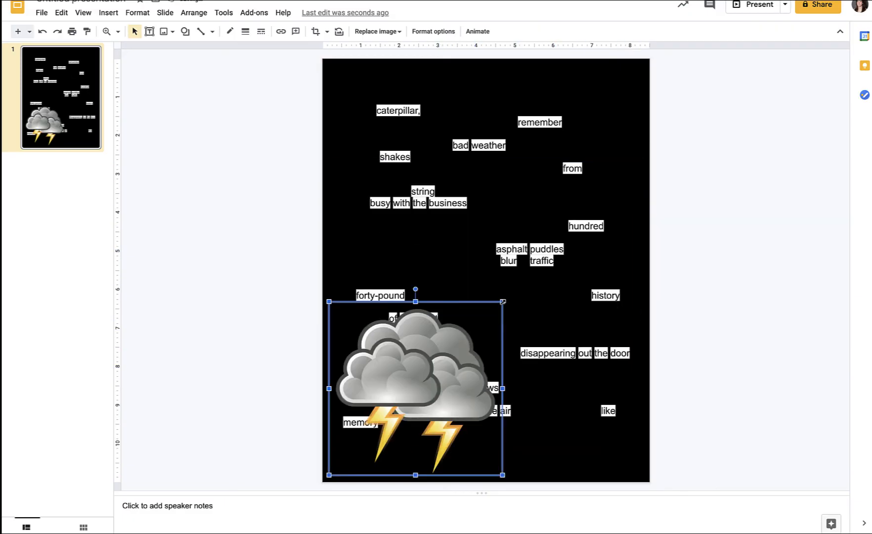
{"action": "left_click_drag", "start_coordinate": [503, 301], "coordinate": [452, 348]}
{"action": "mouse_move", "coordinate": [391, 408]}
{"action": "left_mouse_down"}
{"action": "mouse_move", "coordinate": [424, 328]}
{"action": "mouse_move", "coordinate": [514, 191]}
{"action": "left_mouse_up"}
{"action": "left_click_drag", "start_coordinate": [562, 144], "coordinate": [558, 147]}
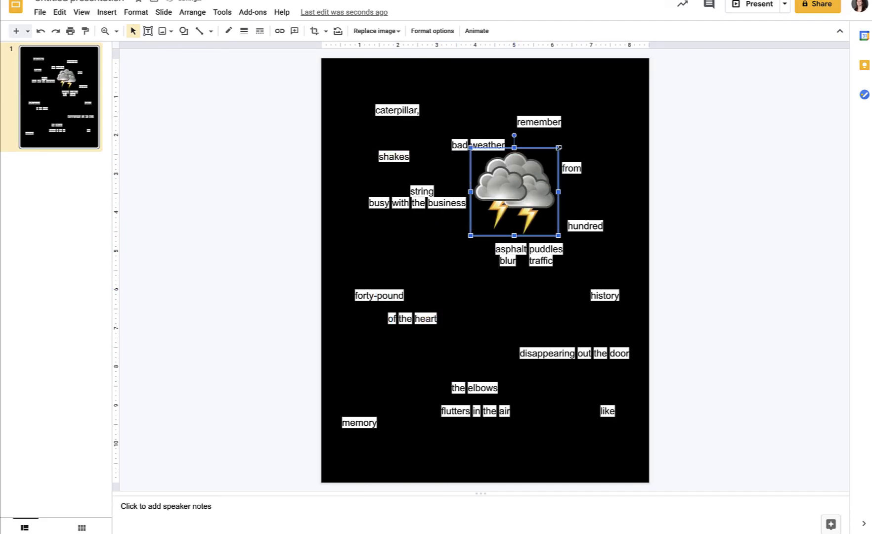
{"action": "left_click_drag", "start_coordinate": [471, 148], "coordinate": [479, 154]}
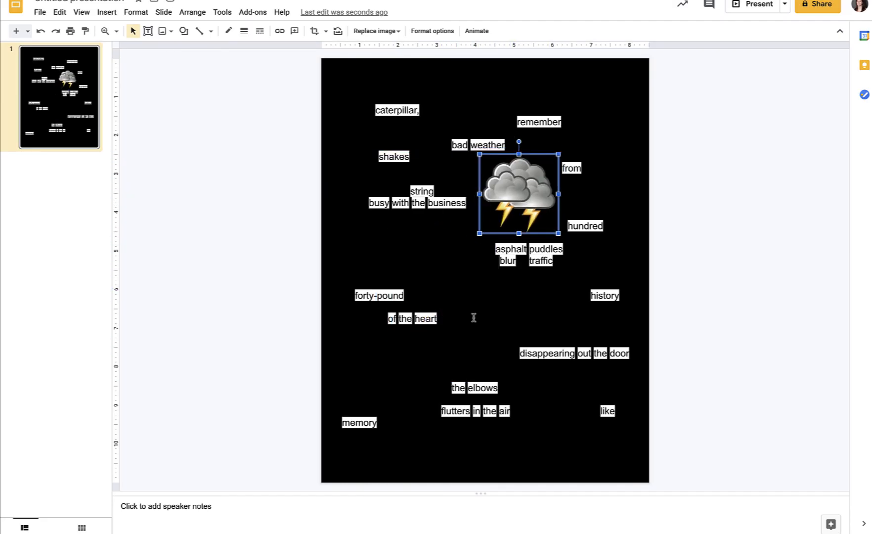
{"action": "left_click", "coordinate": [252, 333]}
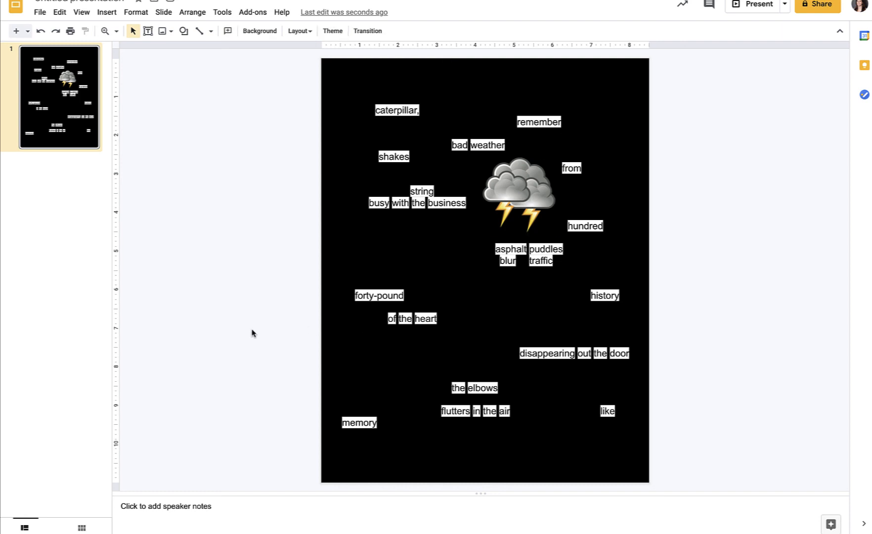